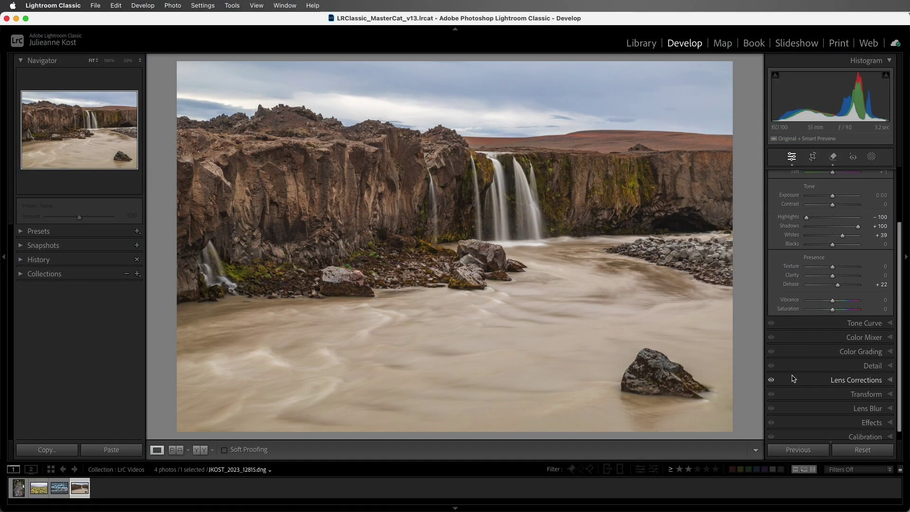
# Raise the Lens Corrections vignetting slider to 200.
pyautogui.click(808, 382)
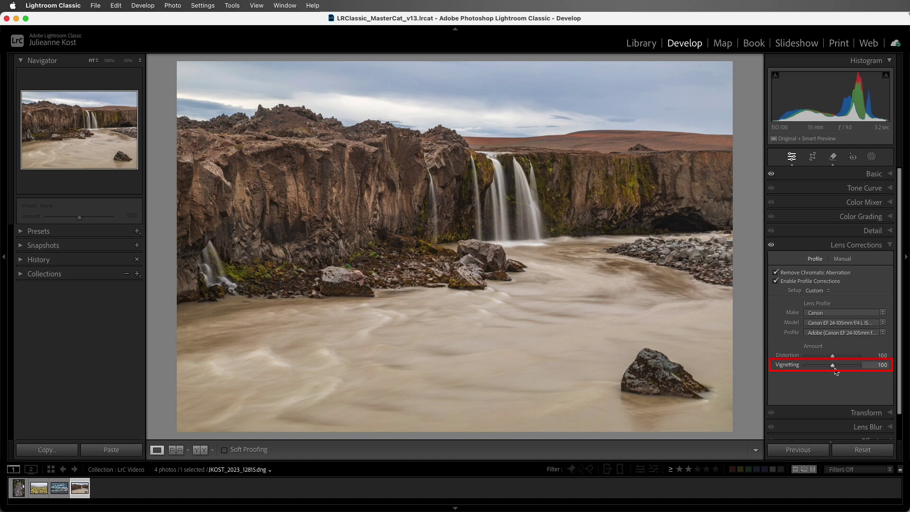
pyautogui.moveTo(833, 367); pyautogui.dragTo(861, 367)
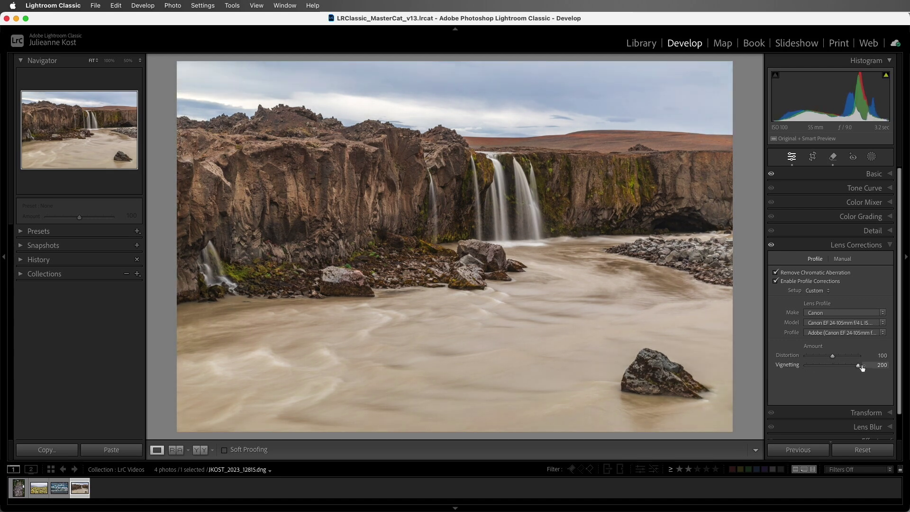
pyautogui.moveTo(861, 364); pyautogui.dragTo(861, 364)
# Enter Crop & Straighten and compare darker and brighter lens vignetting correction.
pyautogui.click(813, 157)
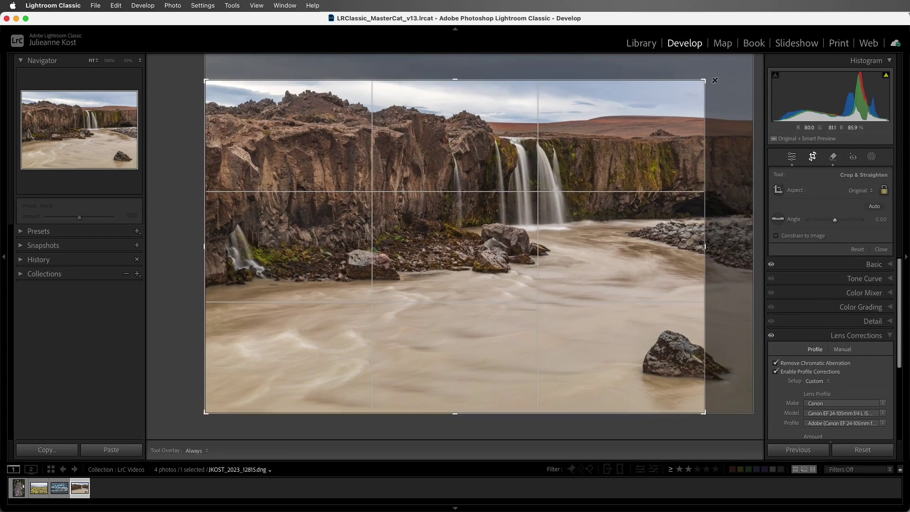
pyautogui.scroll(-3, 794, 324)
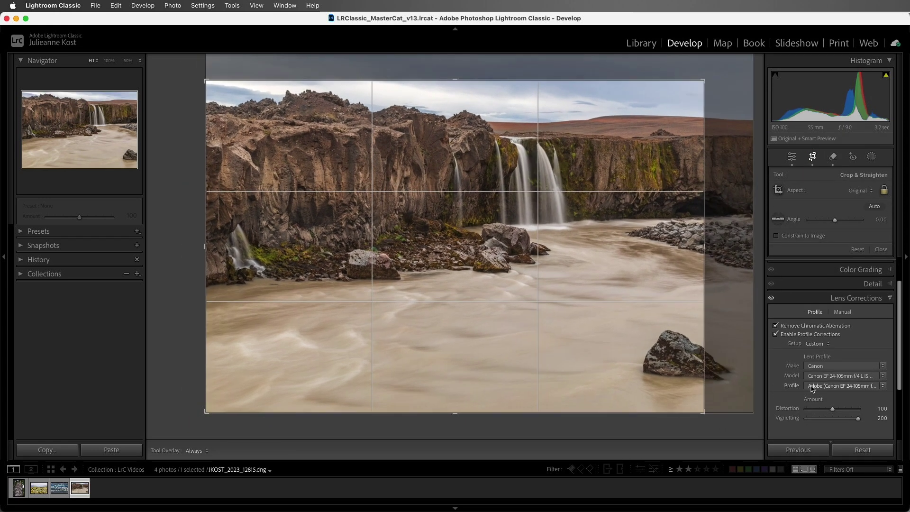
pyautogui.moveTo(861, 424); pyautogui.dragTo(806, 420)
# Reset the crop to the full image and restore lens vignetting to 100.
pyautogui.click(857, 250)
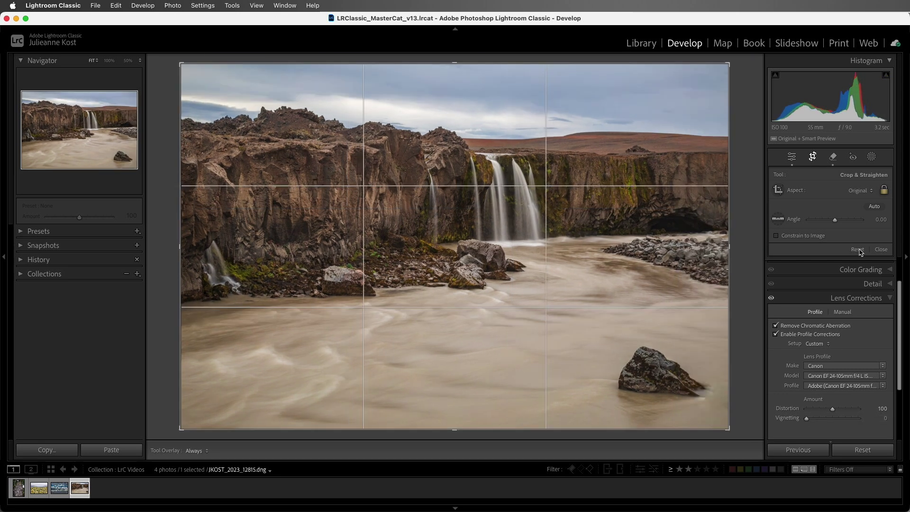
pyautogui.click(880, 250)
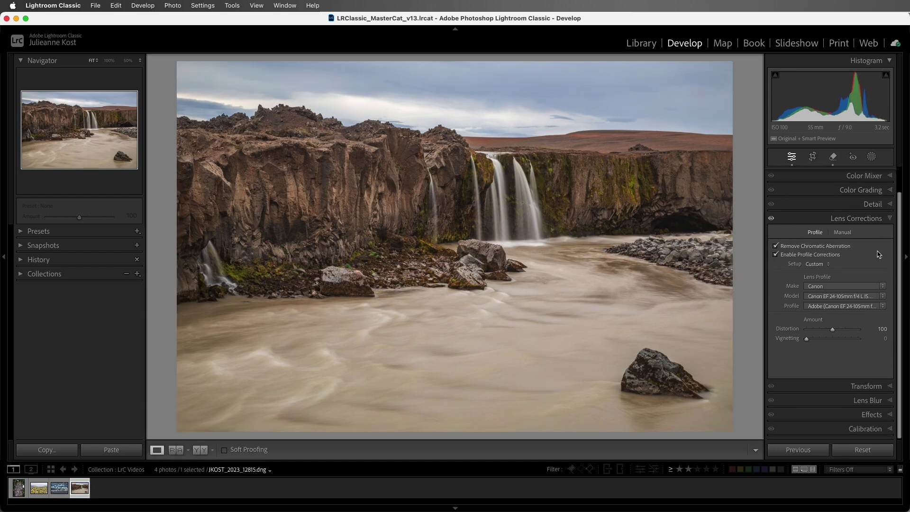
pyautogui.doubleClick(791, 340)
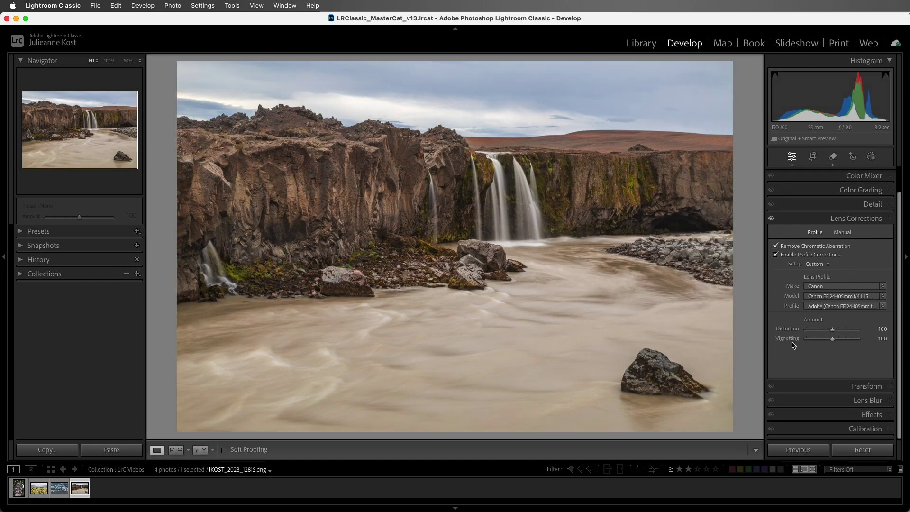
# Expand the Effects panel and open the Post-Crop Vignetting Style list.
pyautogui.click(817, 415)
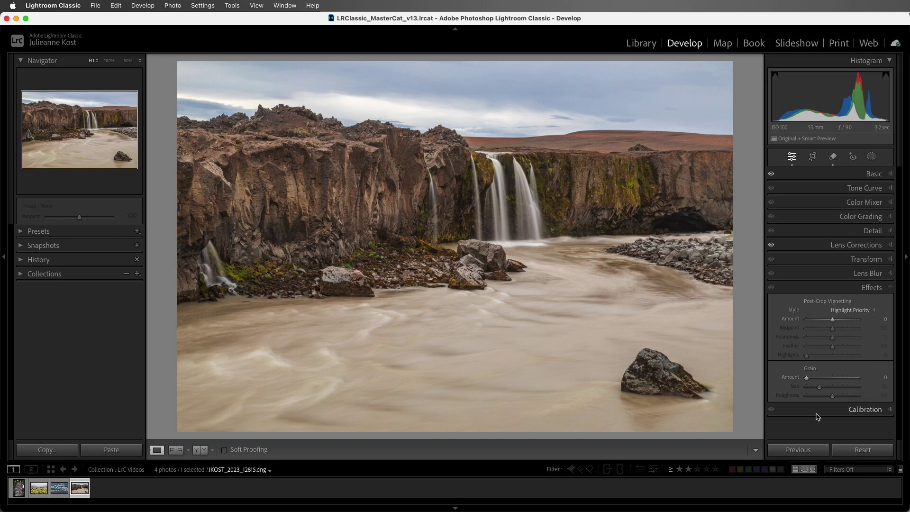
pyautogui.click(875, 311)
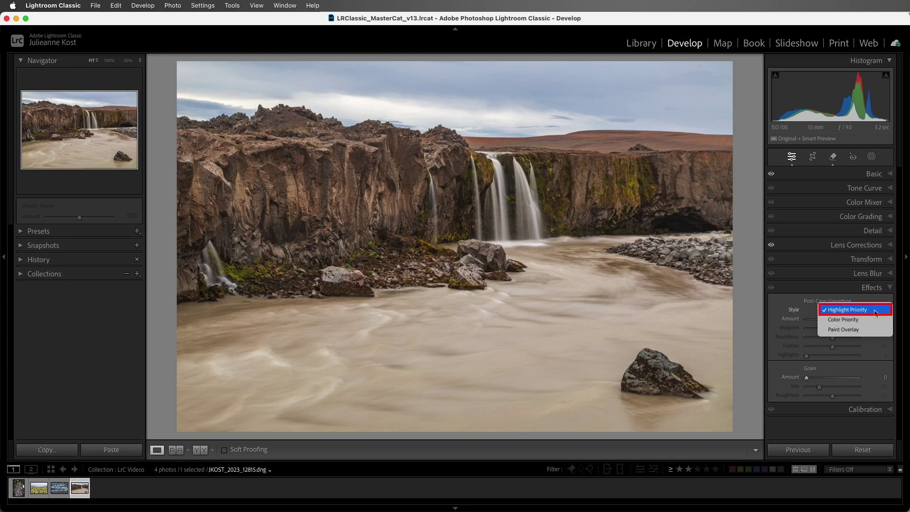
# Keep Highlight Priority style and set vignette Amount -86, Midpoint 44, Roundness +3, Feather 94.
pyautogui.click(876, 312)
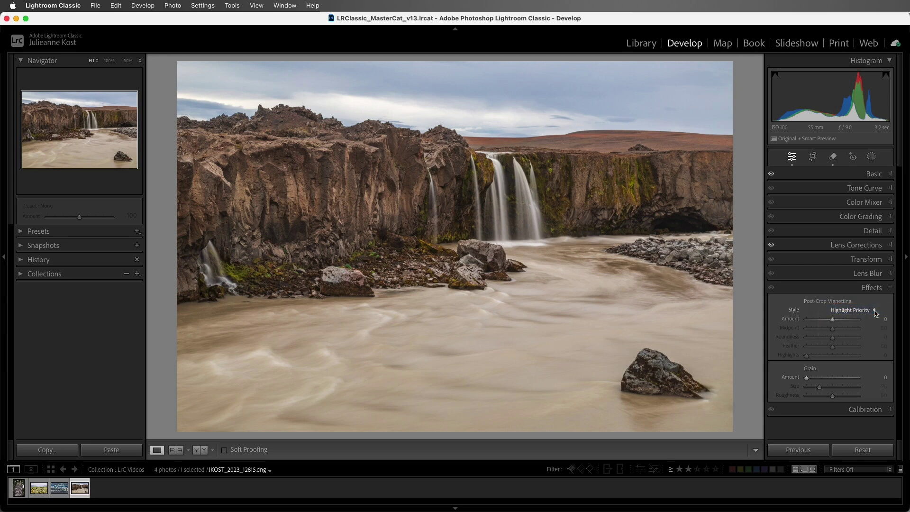
pyautogui.moveTo(832, 319)
pyautogui.mouseDown()
pyautogui.moveTo(808, 324)
pyautogui.moveTo(864, 326)
pyautogui.moveTo(811, 325)
pyautogui.mouseUp()
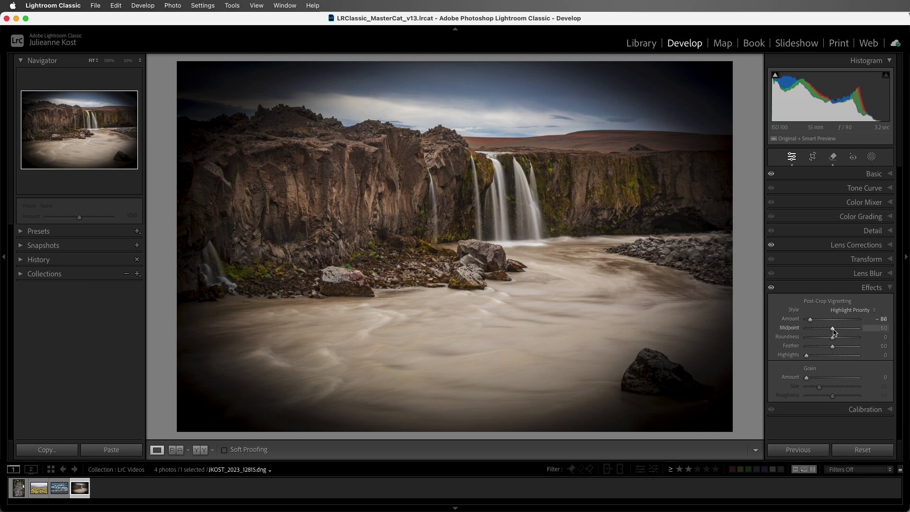
pyautogui.moveTo(832, 331)
pyautogui.mouseDown()
pyautogui.moveTo(812, 333)
pyautogui.moveTo(858, 333)
pyautogui.moveTo(828, 333)
pyautogui.mouseUp()
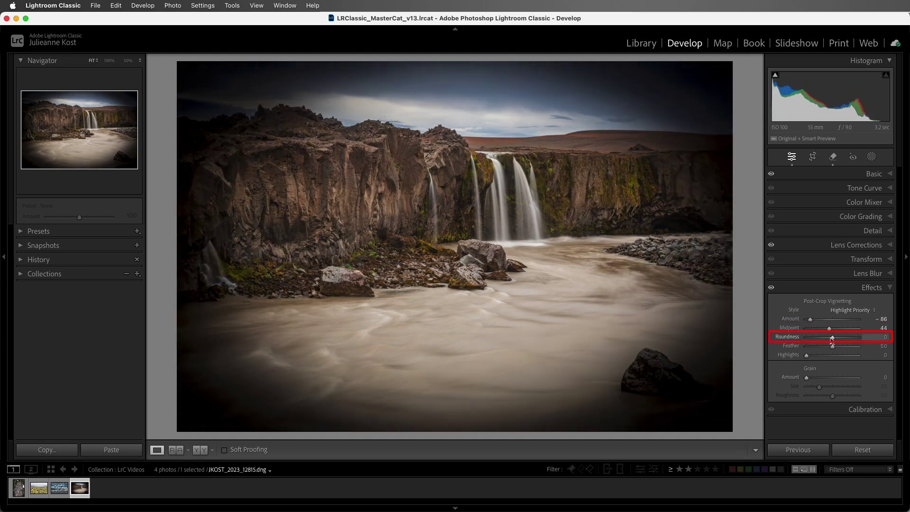
pyautogui.moveTo(832, 340); pyautogui.dragTo(855, 351)
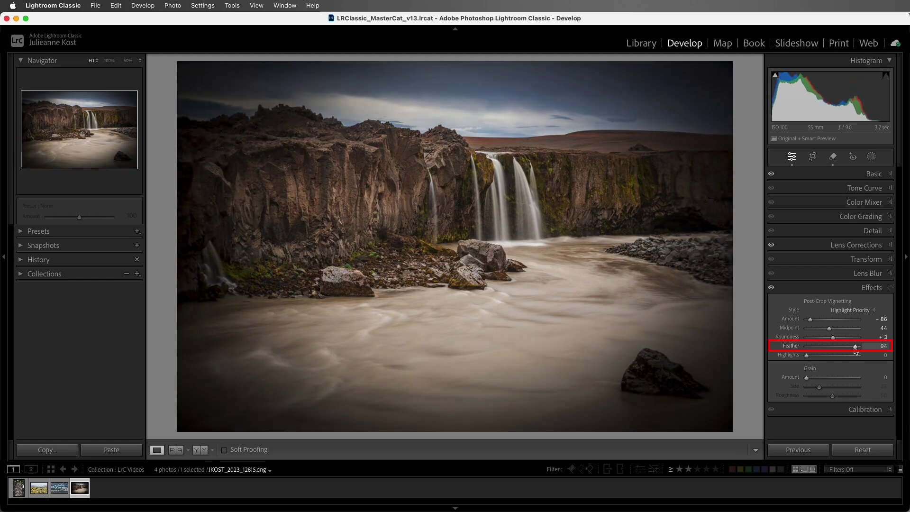
# Reset the post-crop vignette, try Amount -33, Roundness +70, Highlights 100, then reset again.
pyautogui.doubleClick(829, 302)
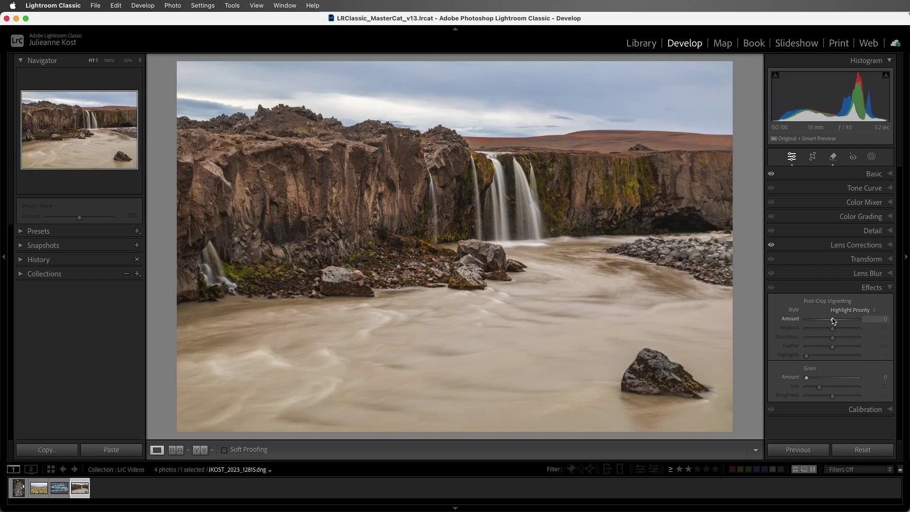
pyautogui.moveTo(833, 320); pyautogui.dragTo(851, 349)
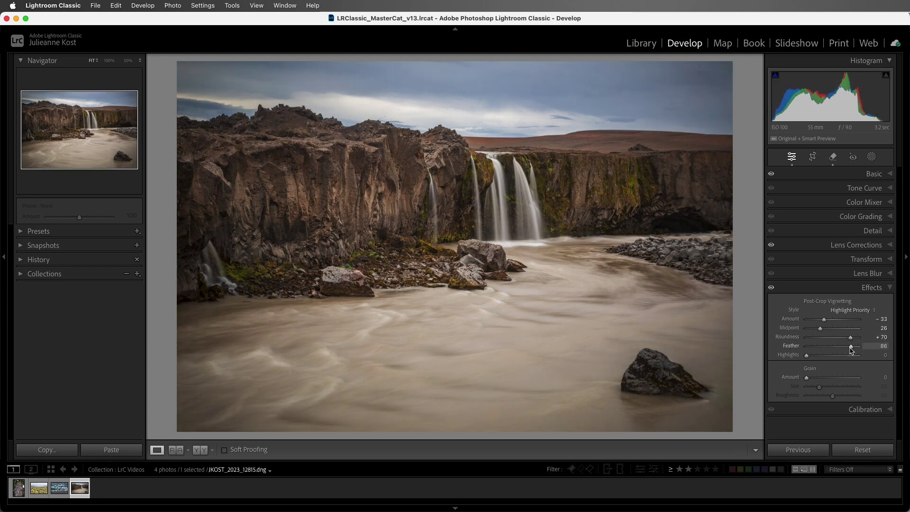
pyautogui.moveTo(806, 356)
pyautogui.mouseDown()
pyautogui.moveTo(853, 357)
pyautogui.moveTo(801, 363)
pyautogui.moveTo(862, 358)
pyautogui.mouseUp()
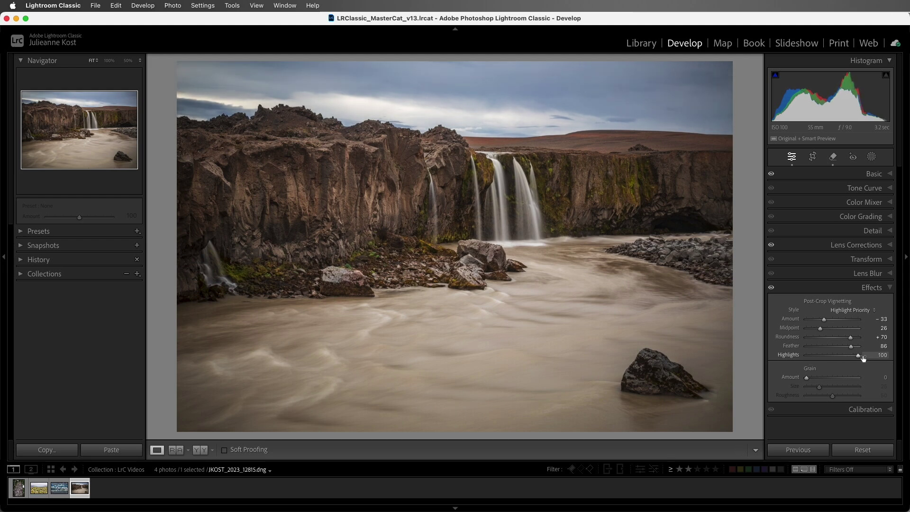
pyautogui.doubleClick(830, 301)
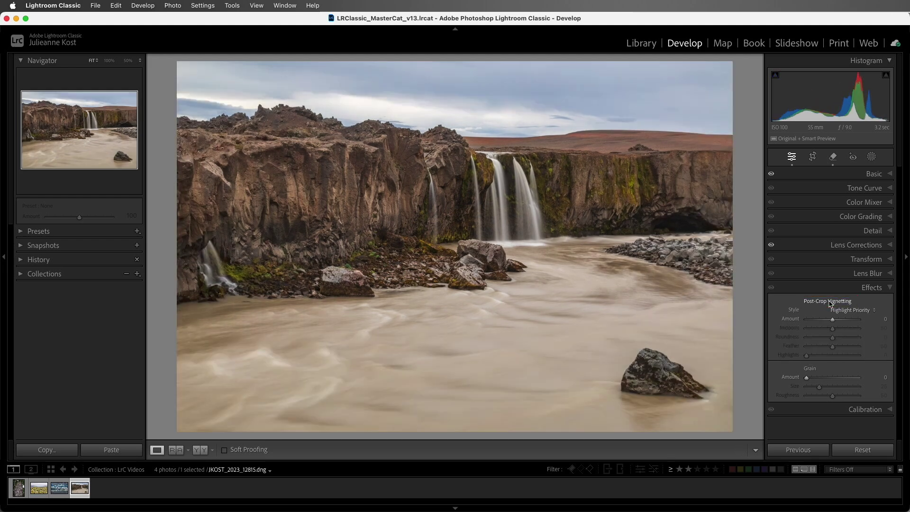
# Create a new radial gradient mask covering the whole photo.
pyautogui.click(870, 157)
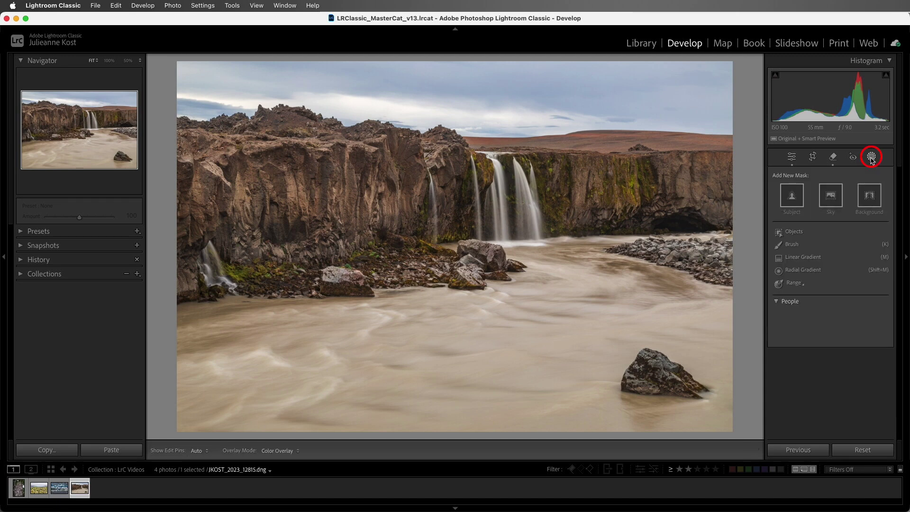
pyautogui.click(841, 271)
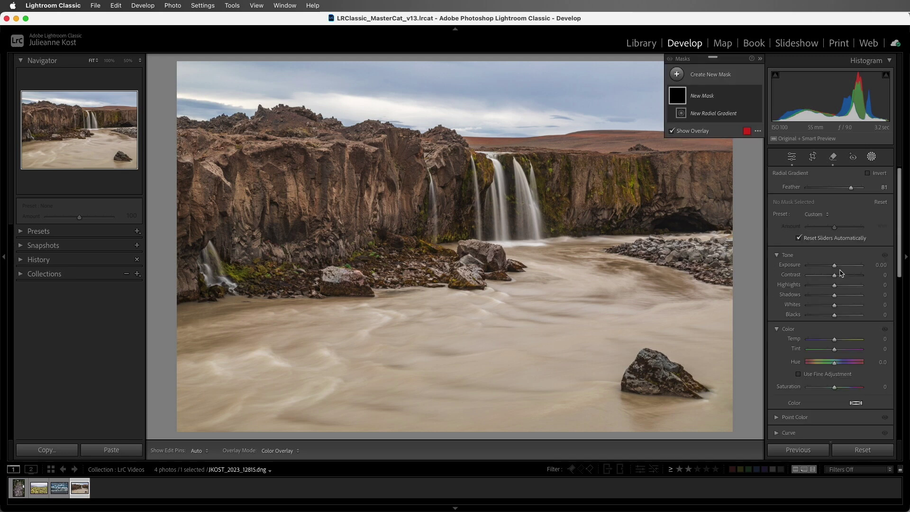
pyautogui.keyDown('super'); pyautogui.doubleClick(719, 266); pyautogui.keyUp('super')
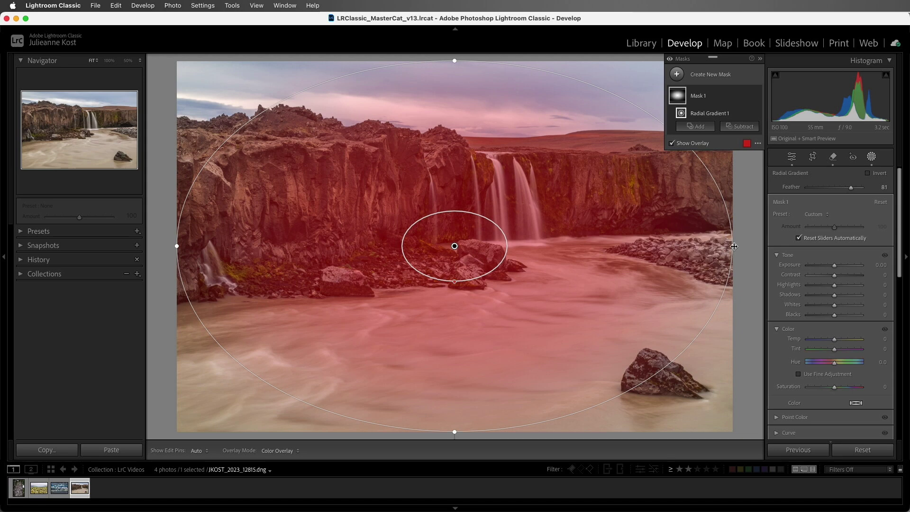
# Move the radial gradient left, shrink it around the waterfall, and set Feather to 55.
pyautogui.click(456, 247)
pyautogui.moveTo(456, 248); pyautogui.dragTo(411, 249)
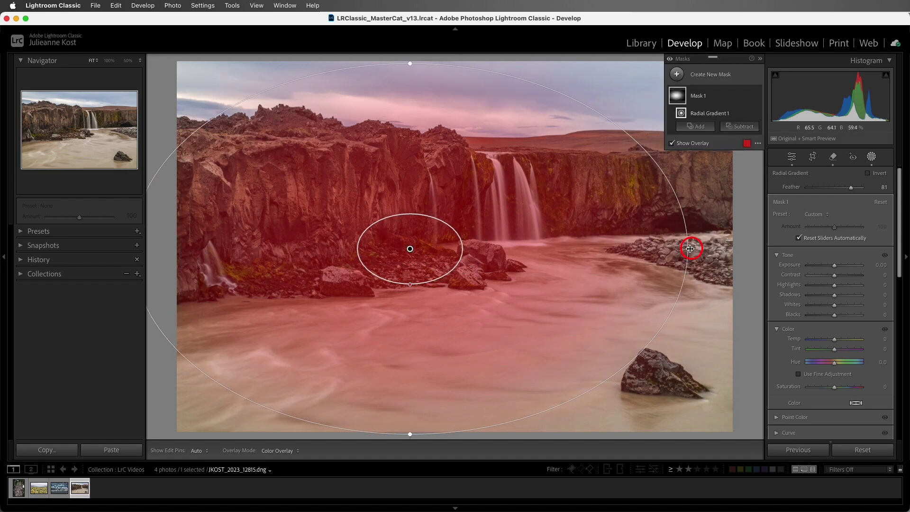
pyautogui.moveTo(691, 247); pyautogui.dragTo(584, 140)
pyautogui.moveTo(412, 284); pyautogui.dragTo(425, 330)
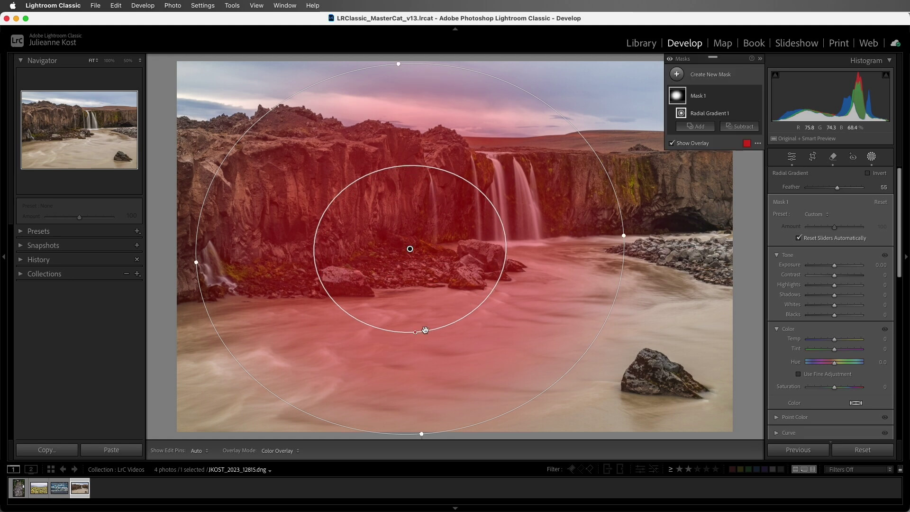
# Invert the radial gradient and set its Exposure to -0.92.
pyautogui.click(868, 173)
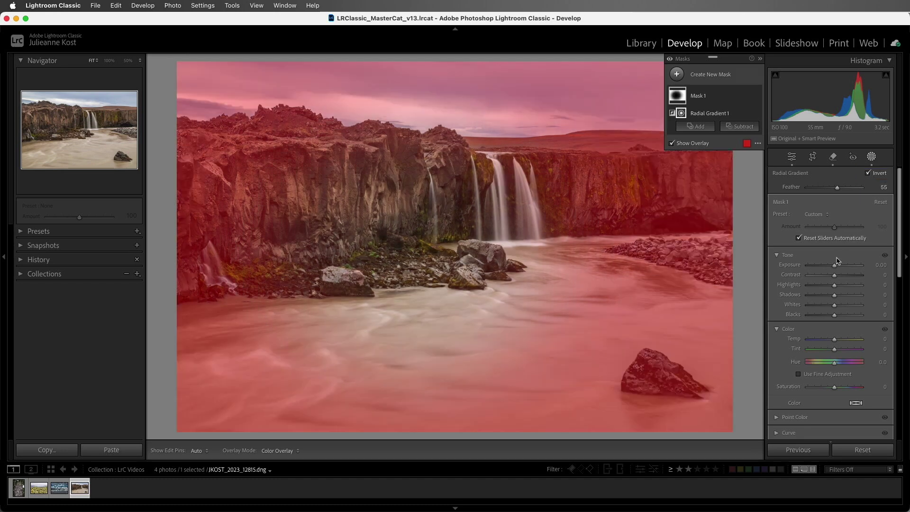
pyautogui.moveTo(834, 266); pyautogui.dragTo(830, 266)
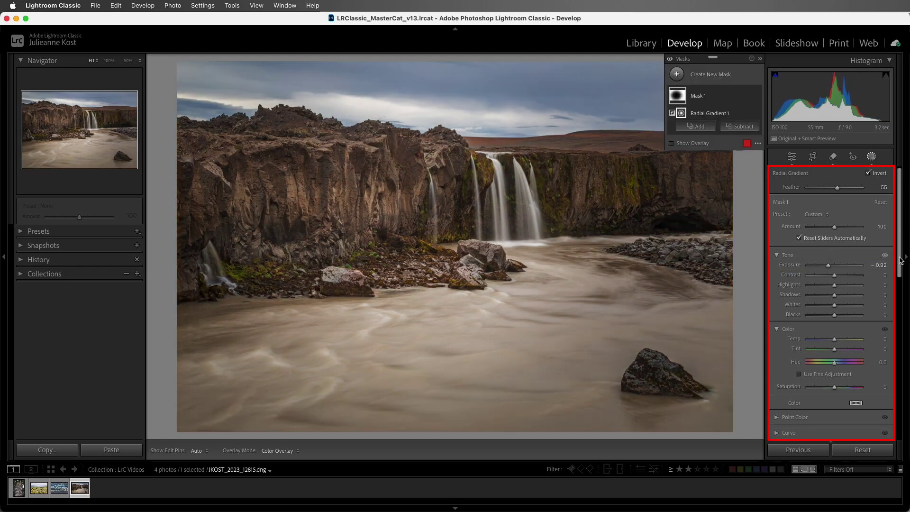
pyautogui.scroll(-2, 902, 271)
pyautogui.scroll(-5, 901, 271)
pyautogui.scroll(5, 902, 266)
pyautogui.scroll(2, 902, 259)
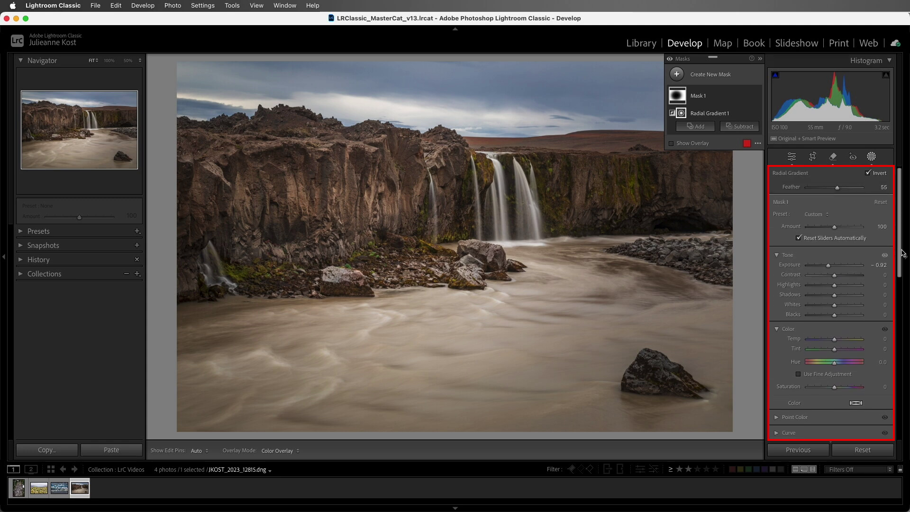
# Add a Subtract Brush to Mask 1 for the foreground rock and preview the mask overlay.
pyautogui.click(746, 128)
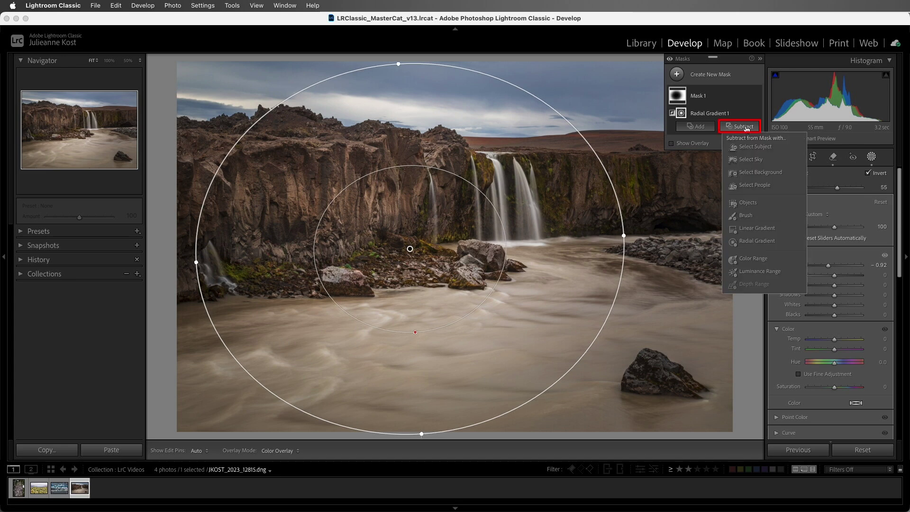
pyautogui.click(750, 216)
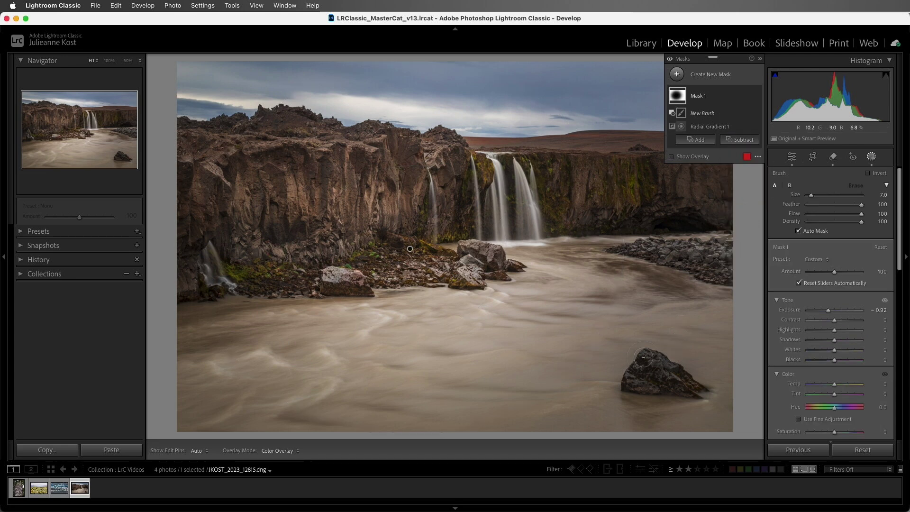
pyautogui.press('h')
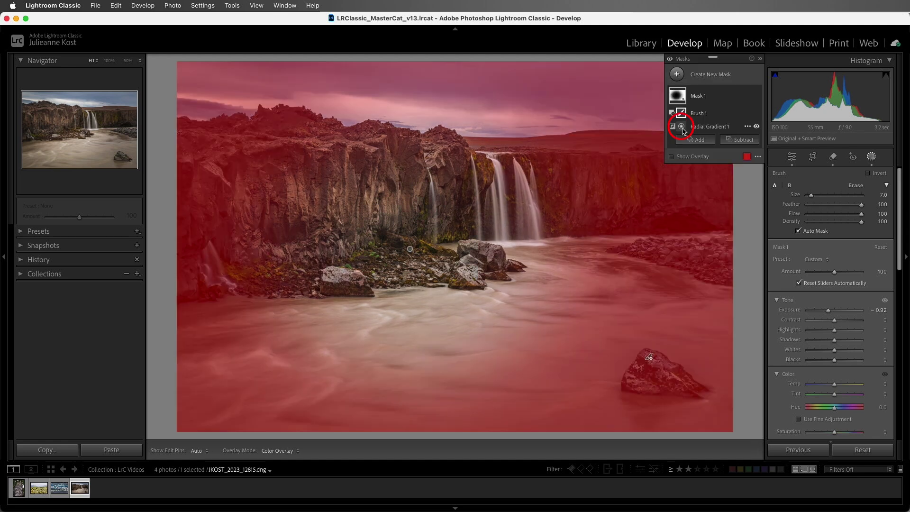
pyautogui.moveTo(680, 130)
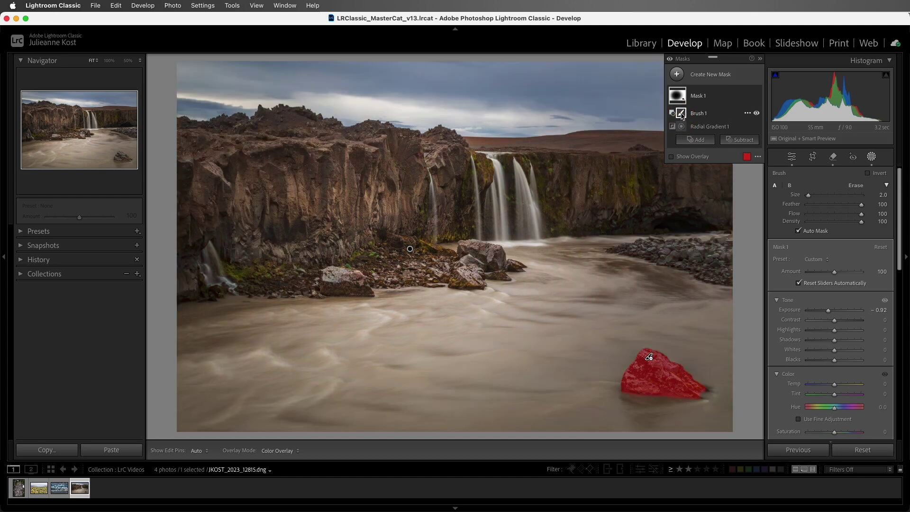
pyautogui.click(681, 101)
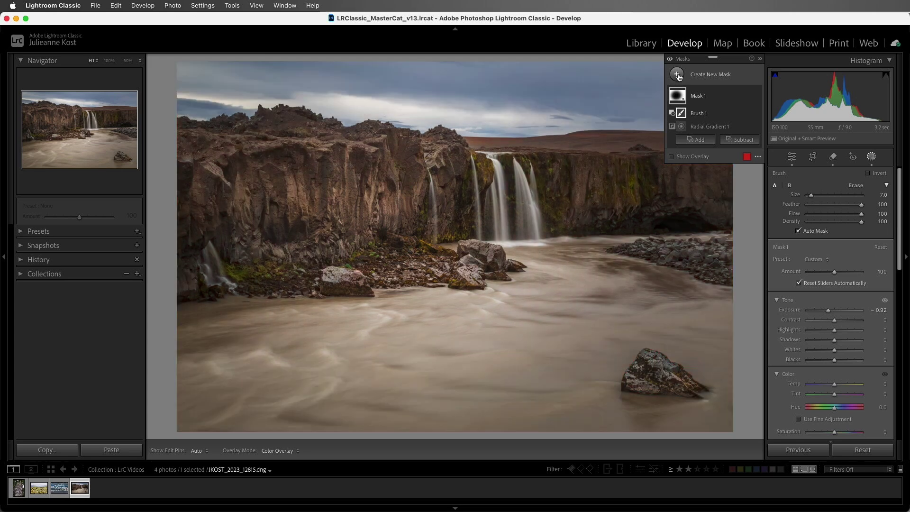
# Add a second radial gradient over the cliffs at Exposure 0.47, toggling masks to compare.
pyautogui.click(677, 76)
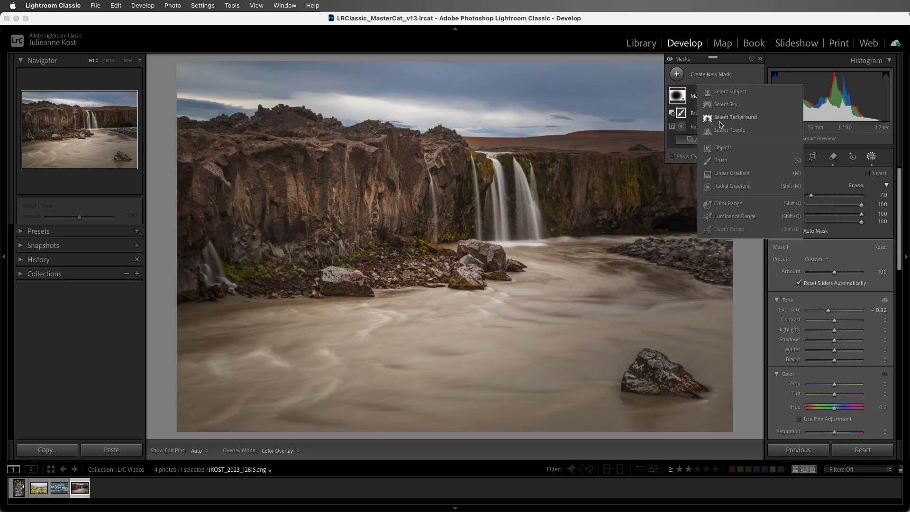
pyautogui.click(733, 185)
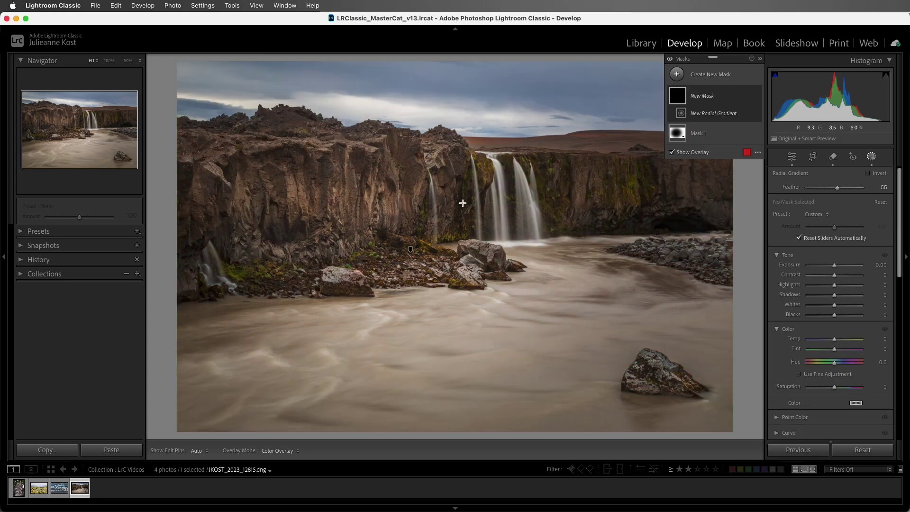
pyautogui.moveTo(462, 202); pyautogui.dragTo(742, 280)
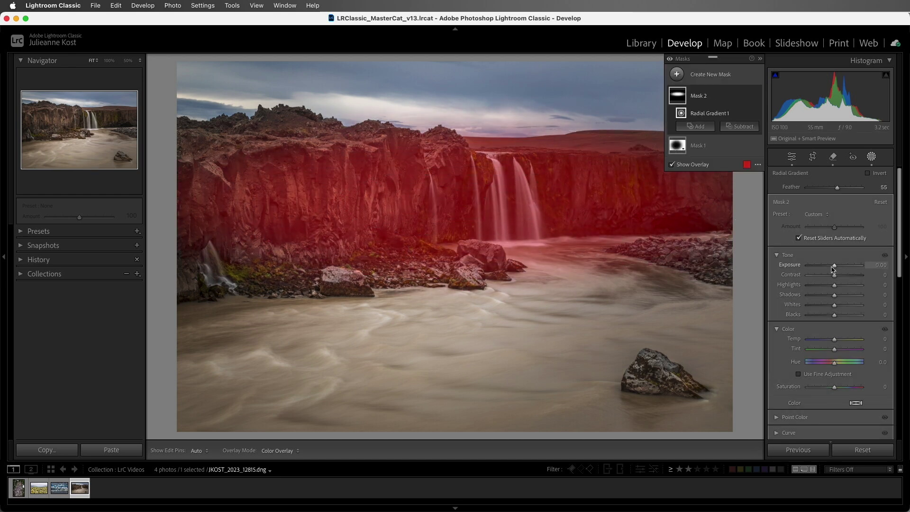
pyautogui.moveTo(834, 264); pyautogui.dragTo(839, 267)
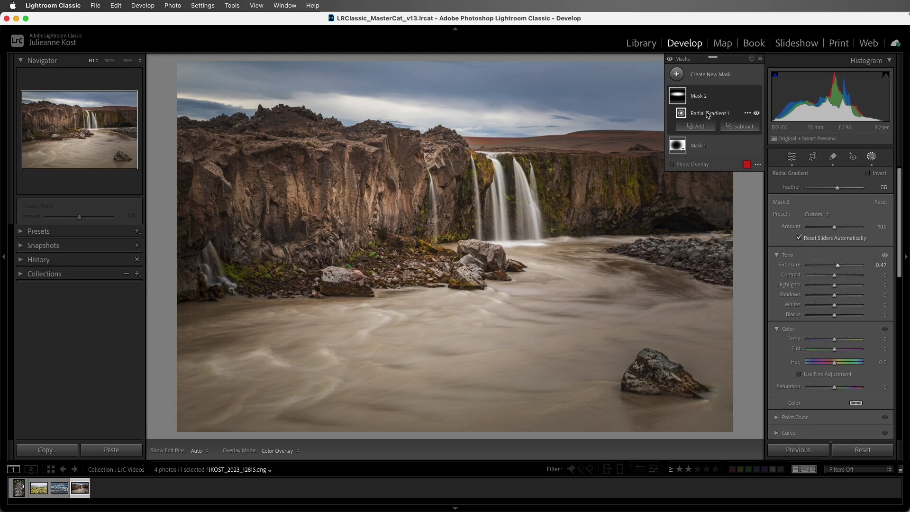
pyautogui.click(669, 60)
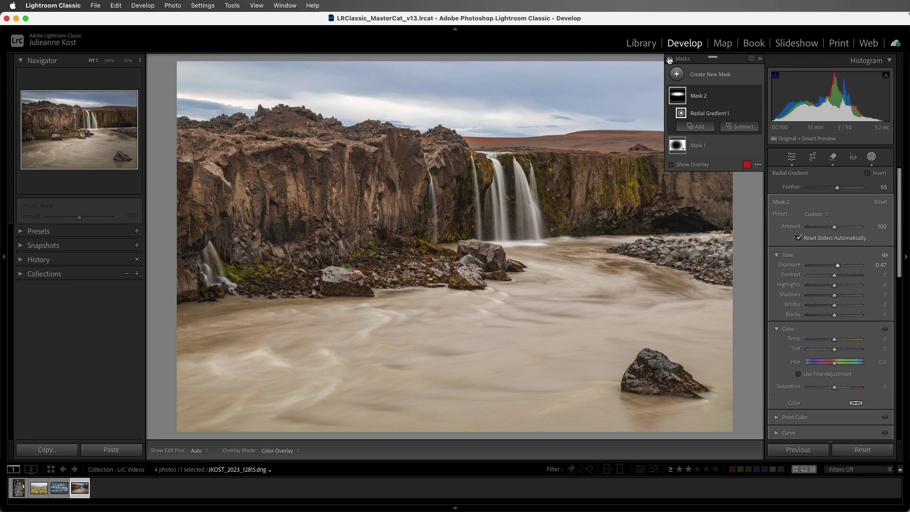
pyautogui.click(669, 59)
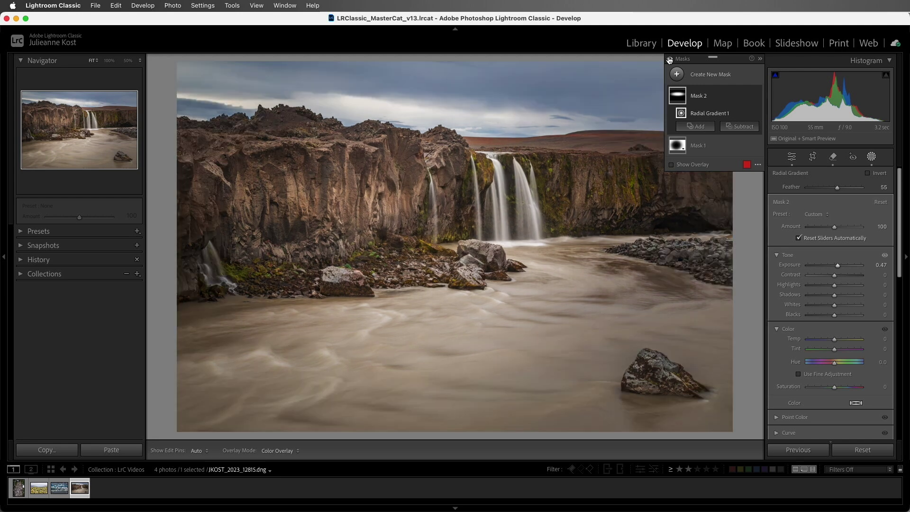
# Close Masking, zoom to 100% on the rocks, and set Grain Amount 72, Size 46, Roughness 77.
pyautogui.click(792, 156)
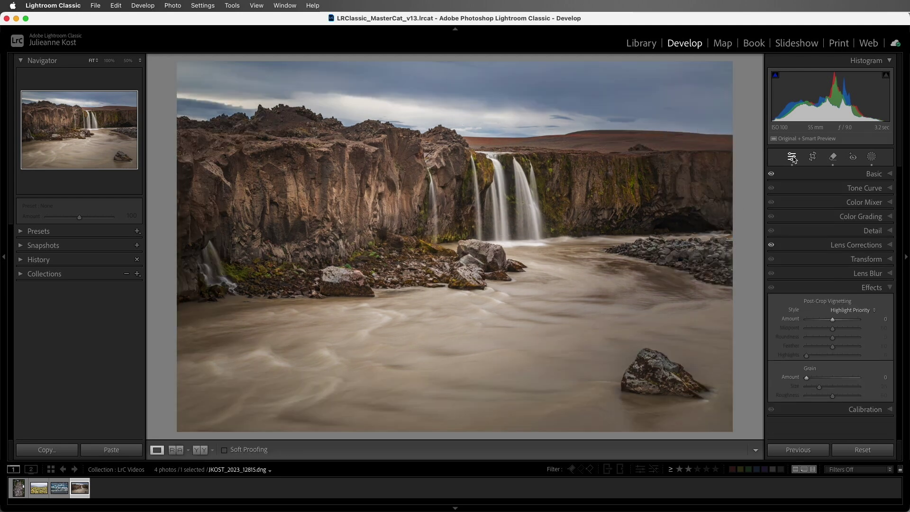
pyautogui.click(491, 257)
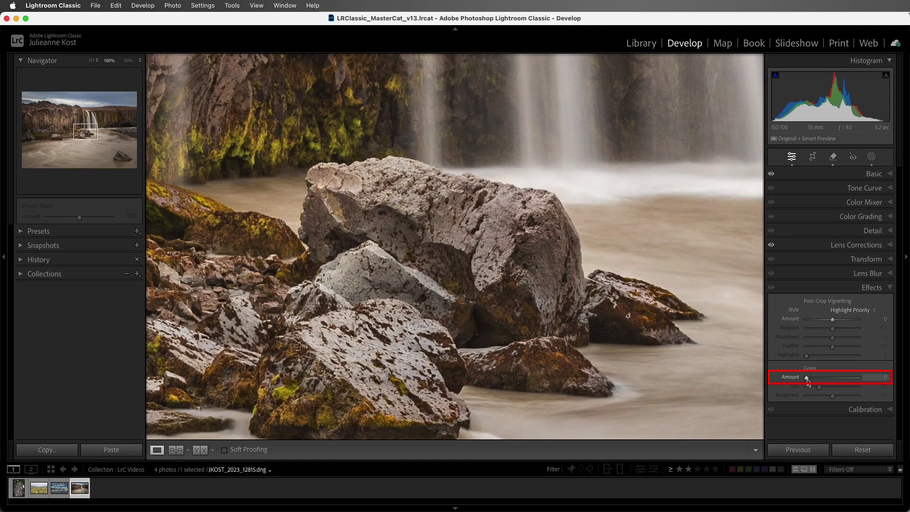
pyautogui.moveTo(806, 377); pyautogui.dragTo(845, 383)
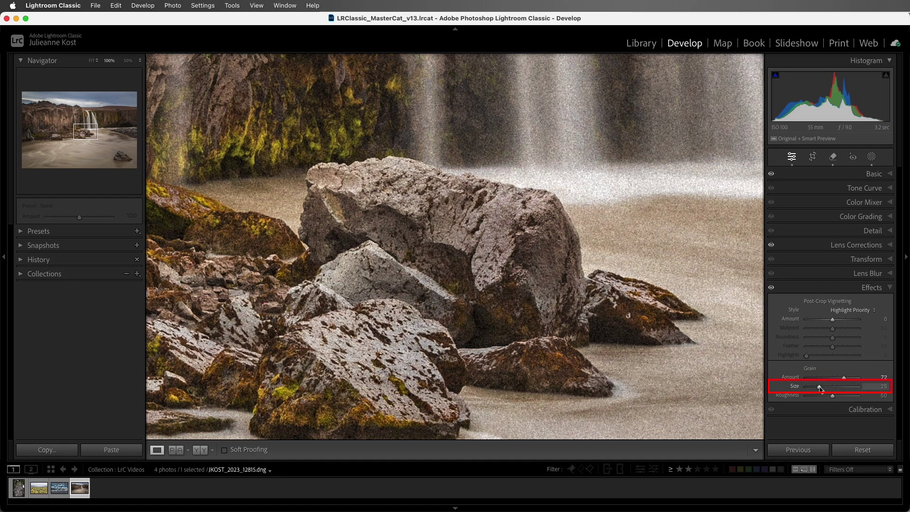
pyautogui.moveTo(819, 387); pyautogui.dragTo(846, 398)
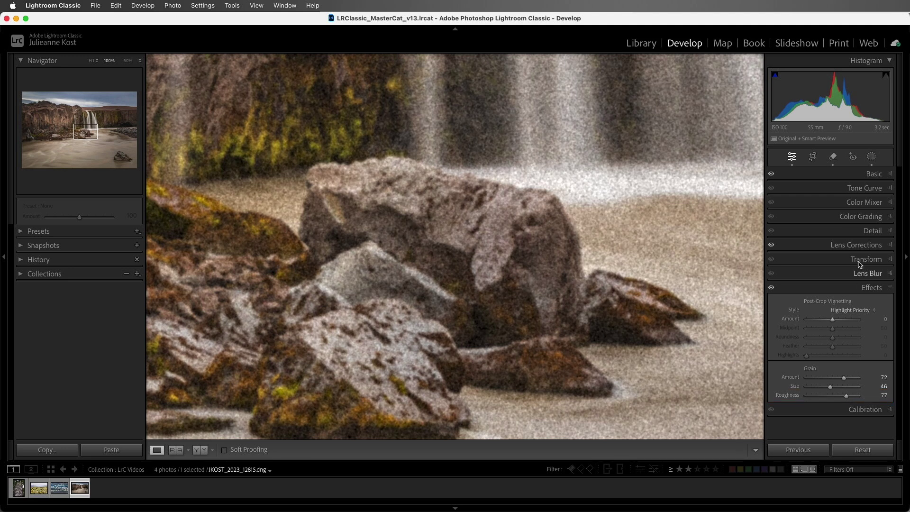
# Reopen Masking and scroll down to the mask's Grain settings.
pyautogui.click(871, 156)
pyautogui.scroll(-2, 901, 198)
pyautogui.moveTo(901, 199); pyautogui.dragTo(901, 244)
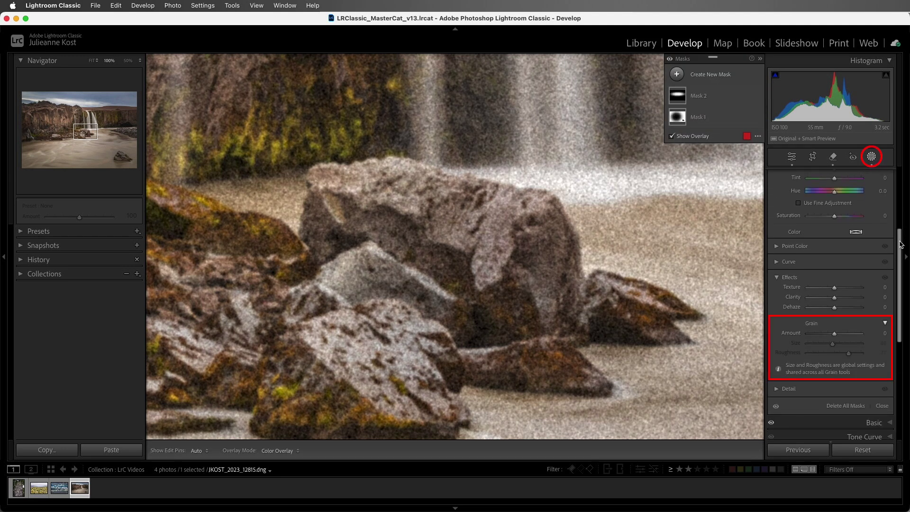